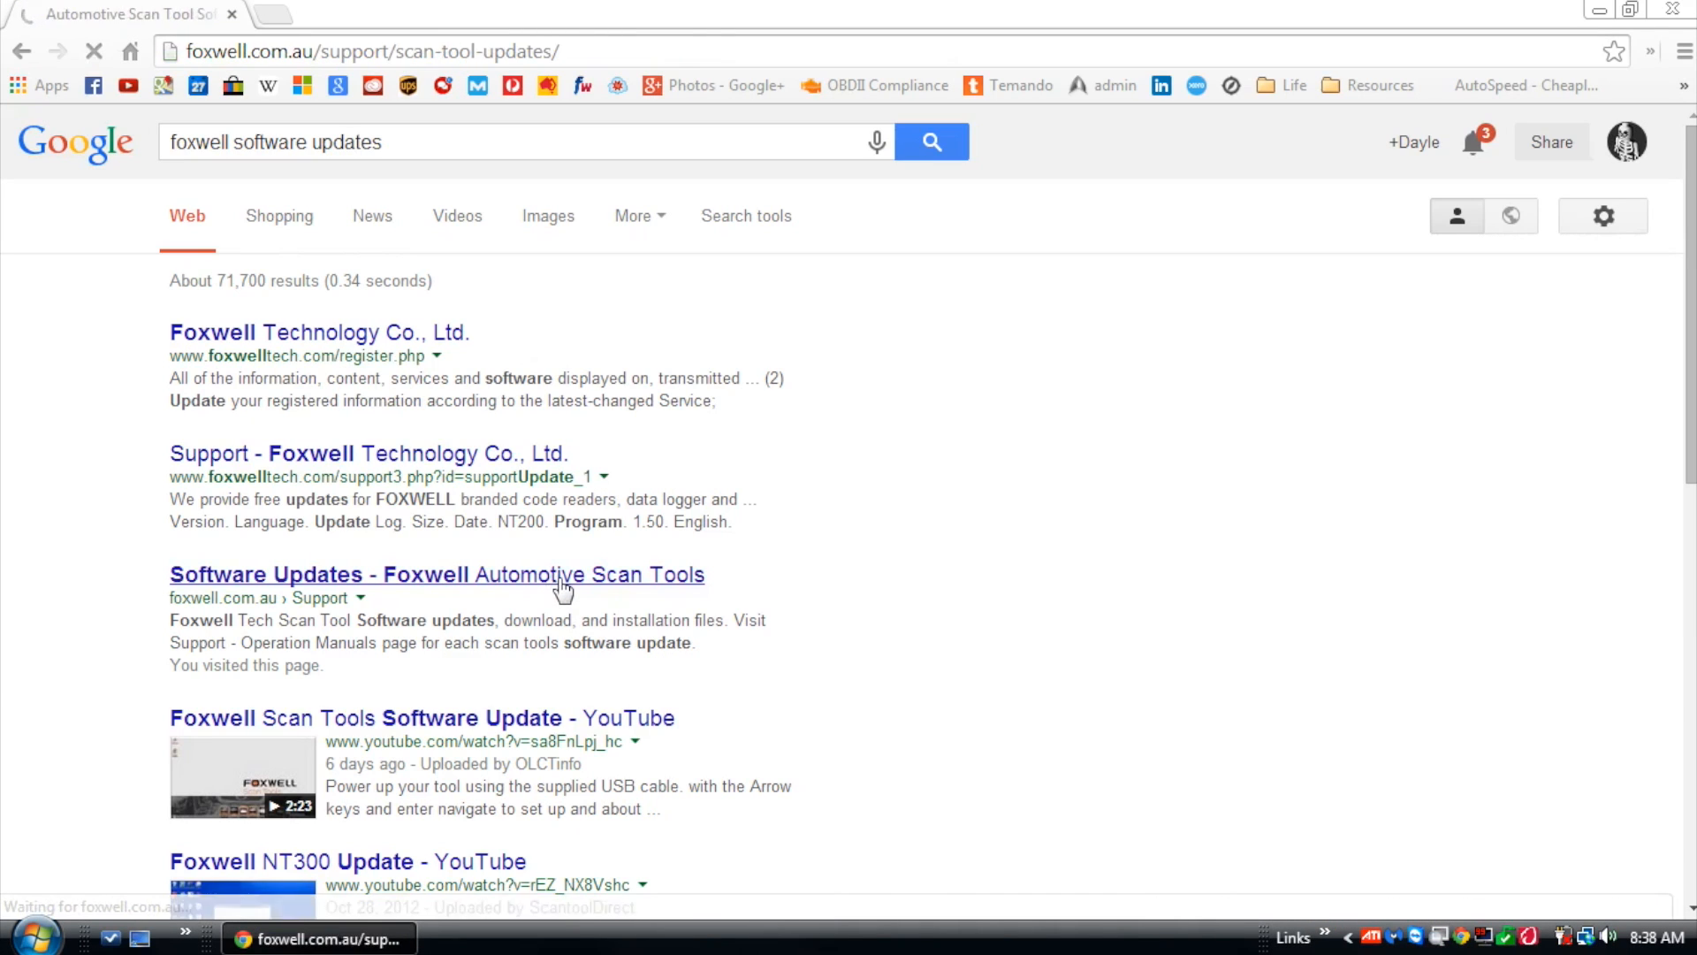
{"action": "scroll", "coordinate": [1291, 537], "scroll_direction": "down", "scroll_amount": 4}
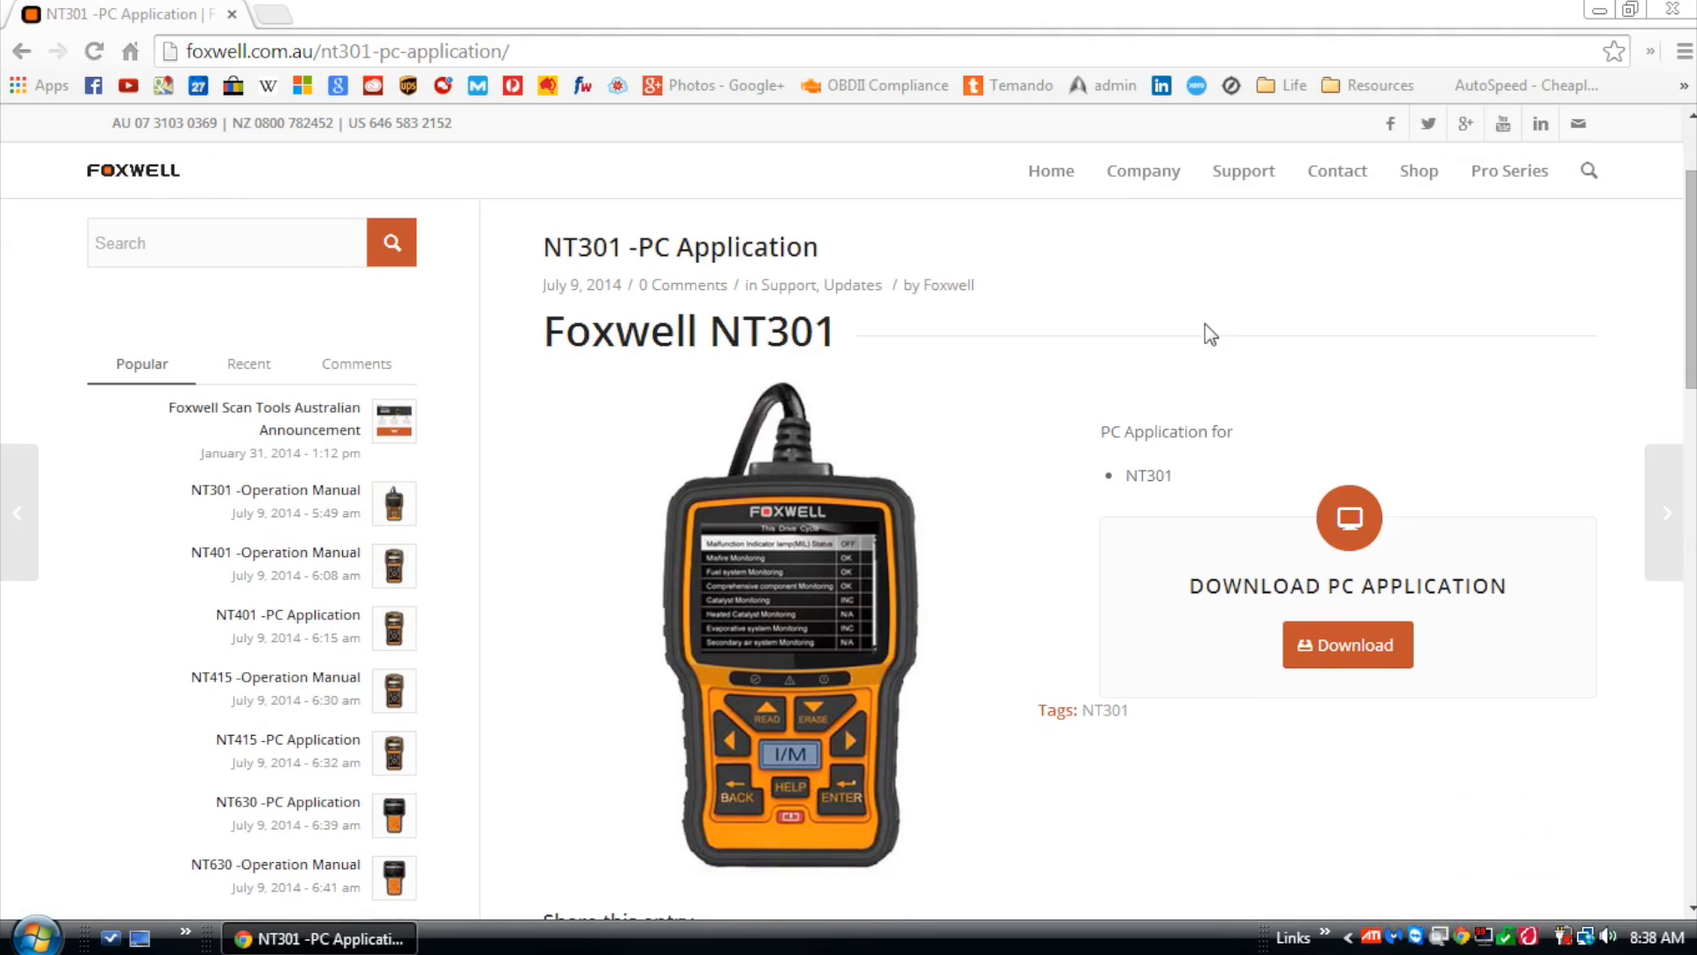
Download the NT301 PC Application zip and reveal it in the Downloads folder
{"action": "left_click", "coordinate": [1311, 642]}
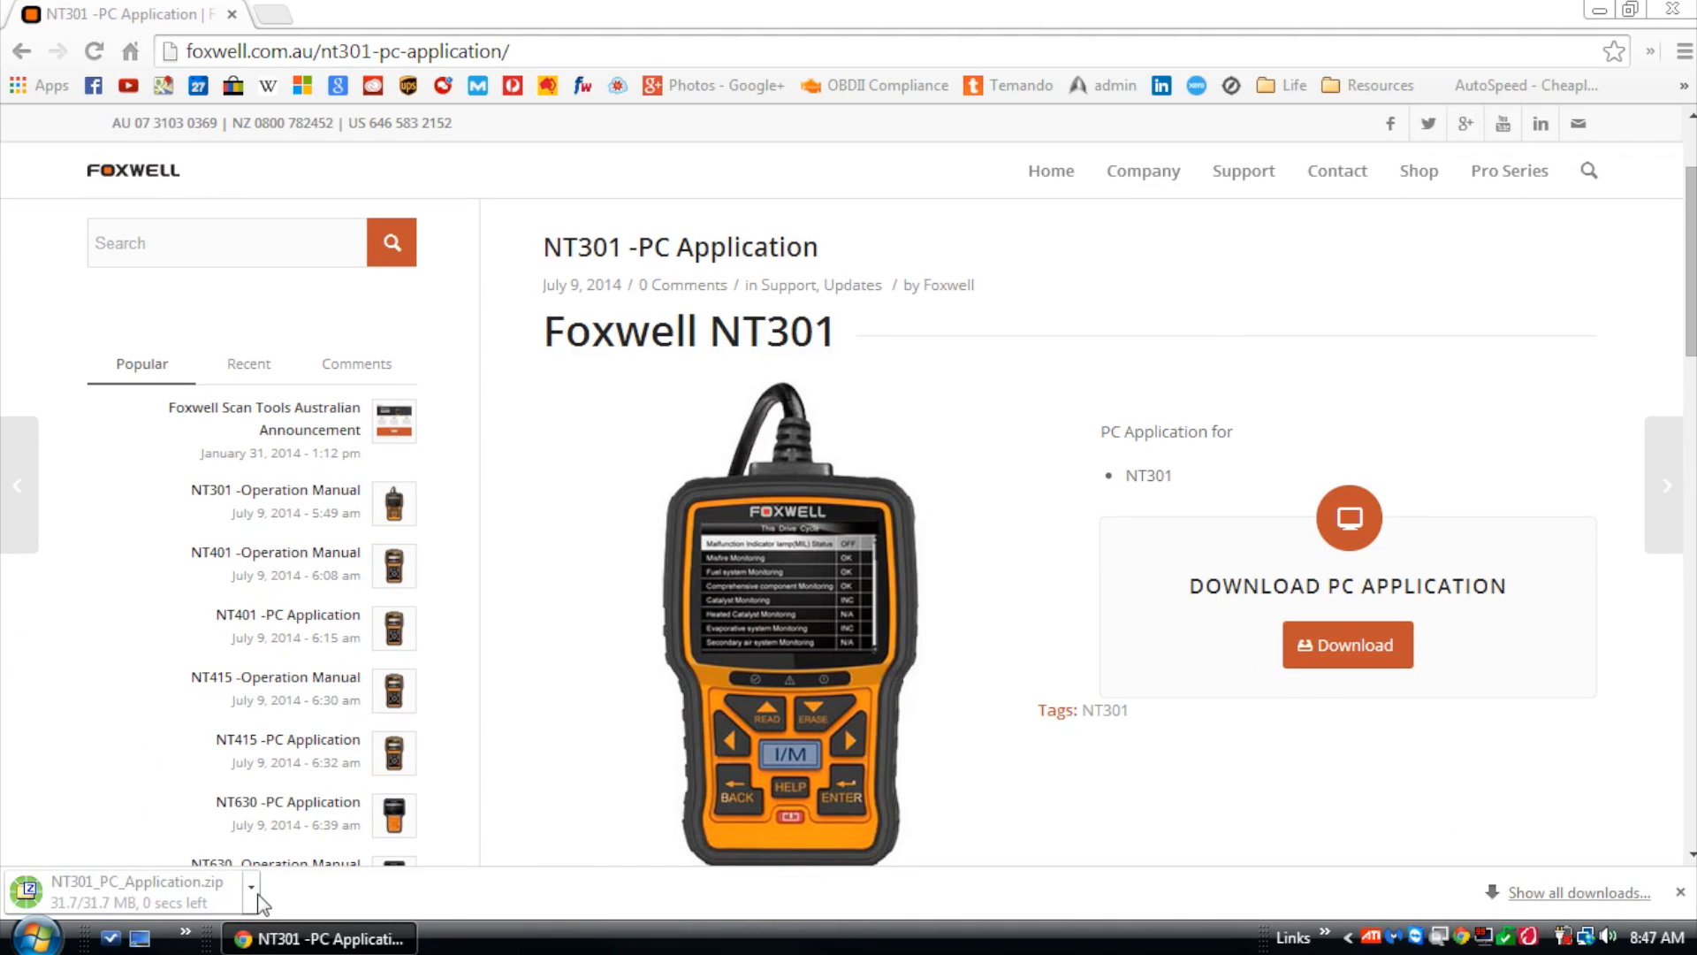
{"action": "left_click", "coordinate": [252, 891]}
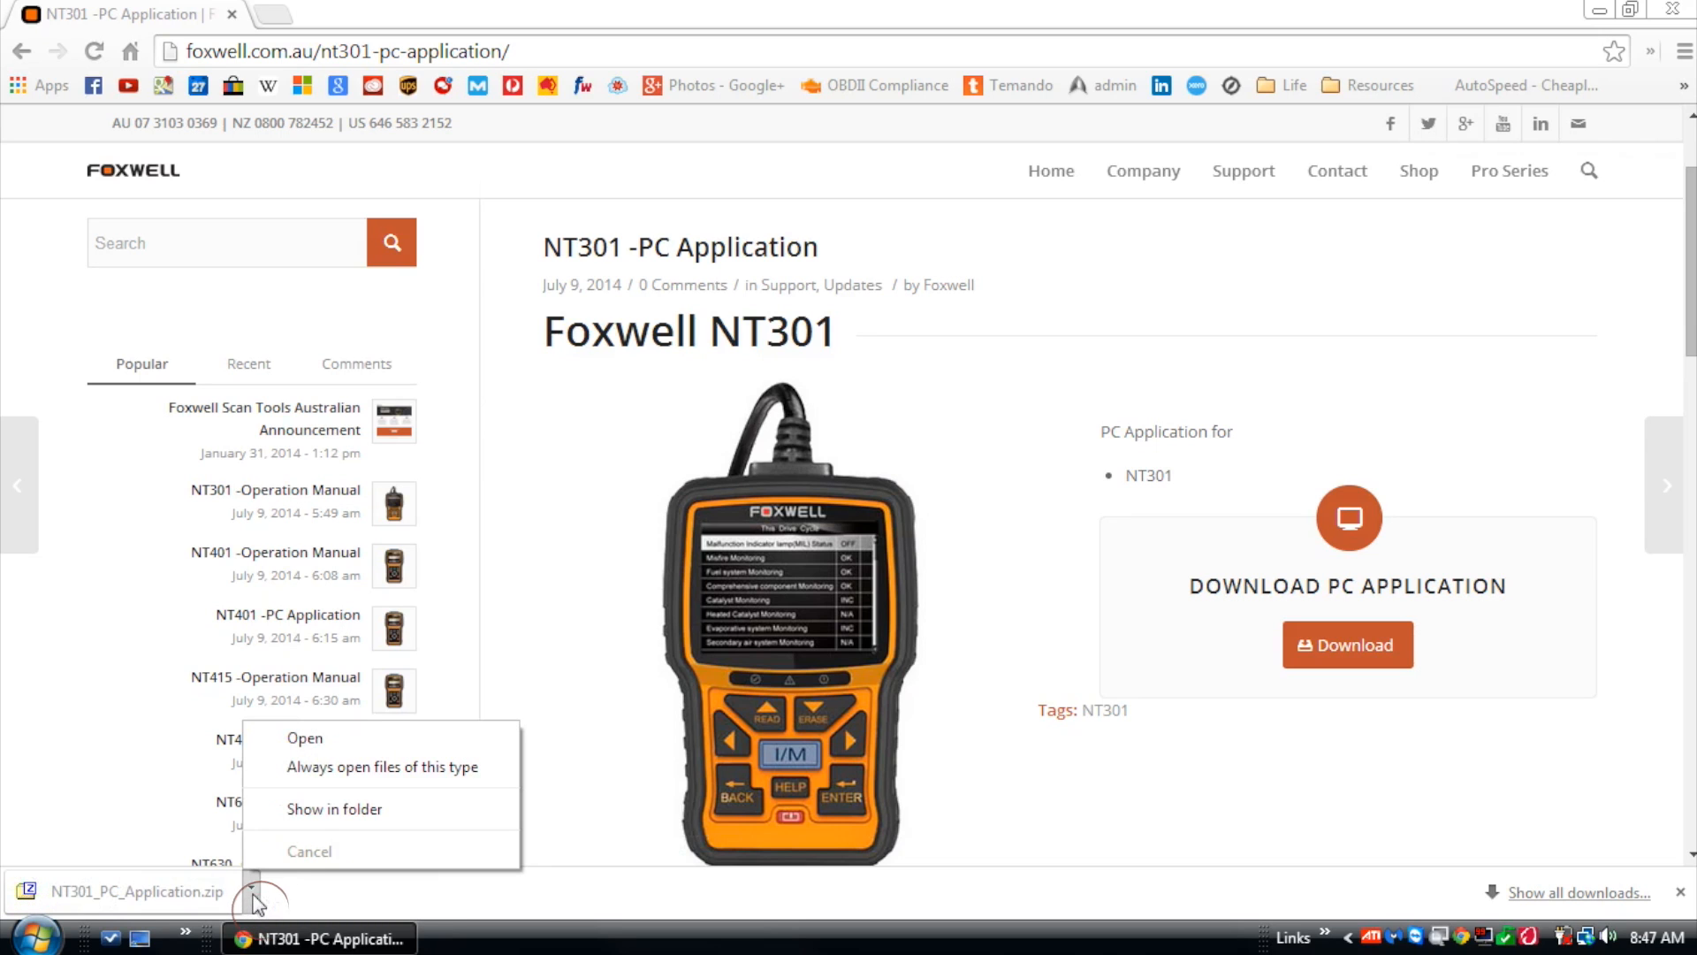
{"action": "left_click", "coordinate": [317, 807]}
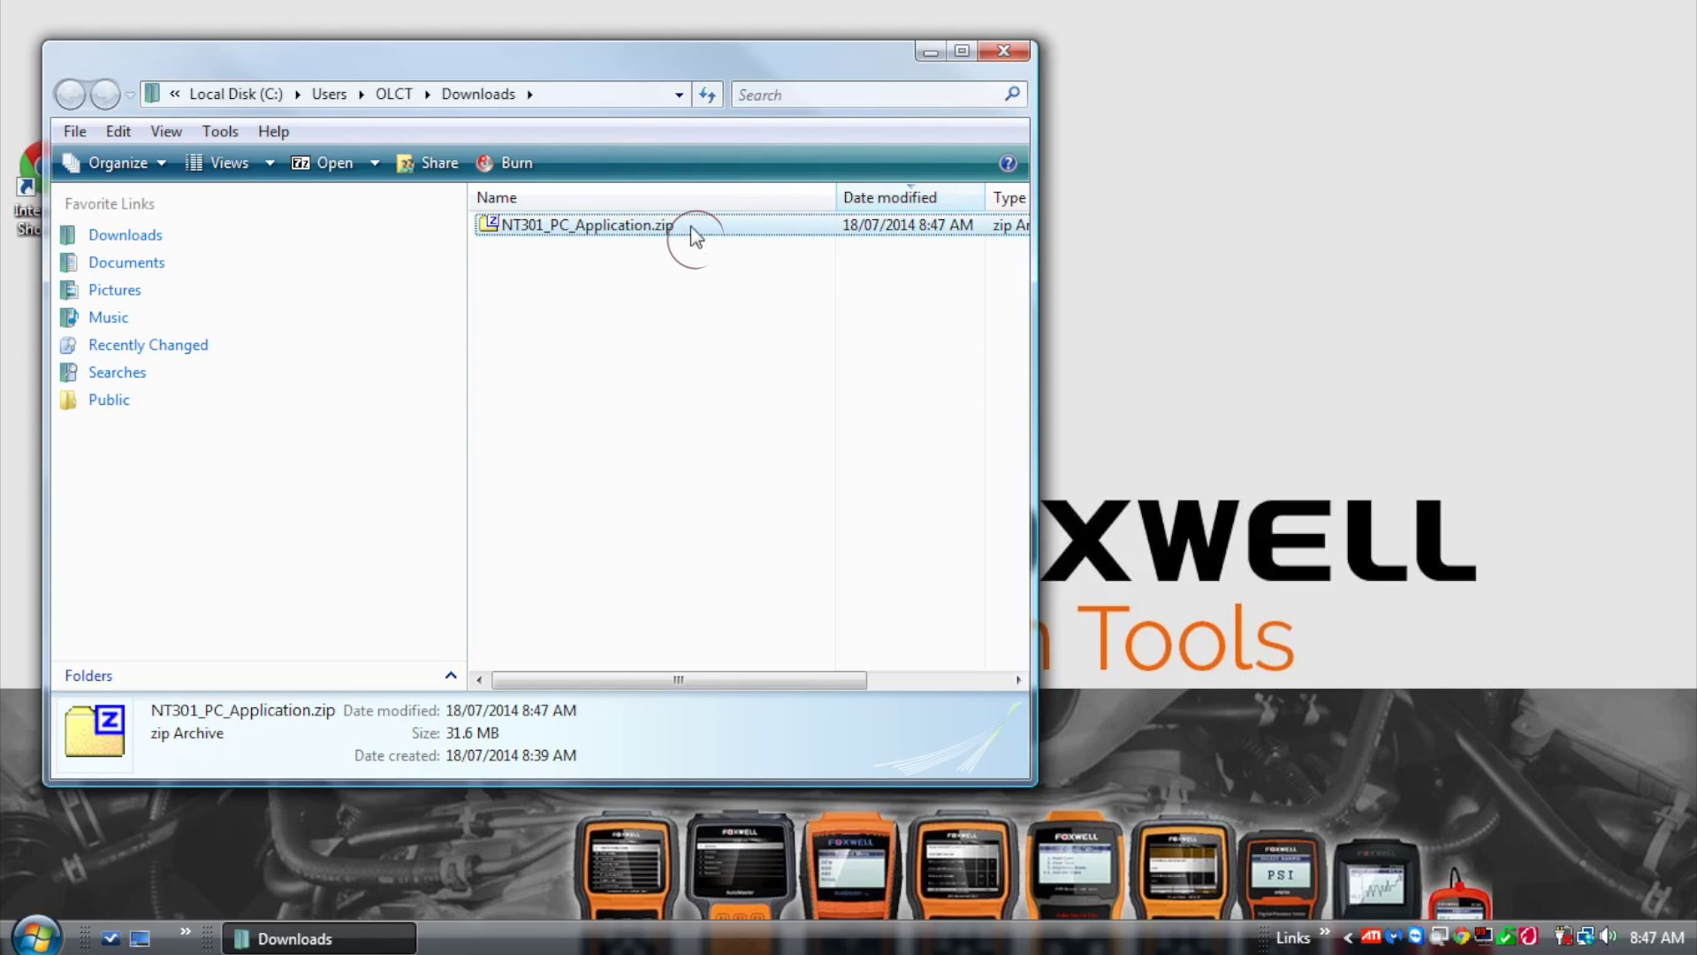
Extract the NT301_PC_Application zip in place with 7-Zip Extract Here
{"action": "right_click", "coordinate": [691, 225]}
{"action": "mouse_move", "coordinate": [876, 297]}
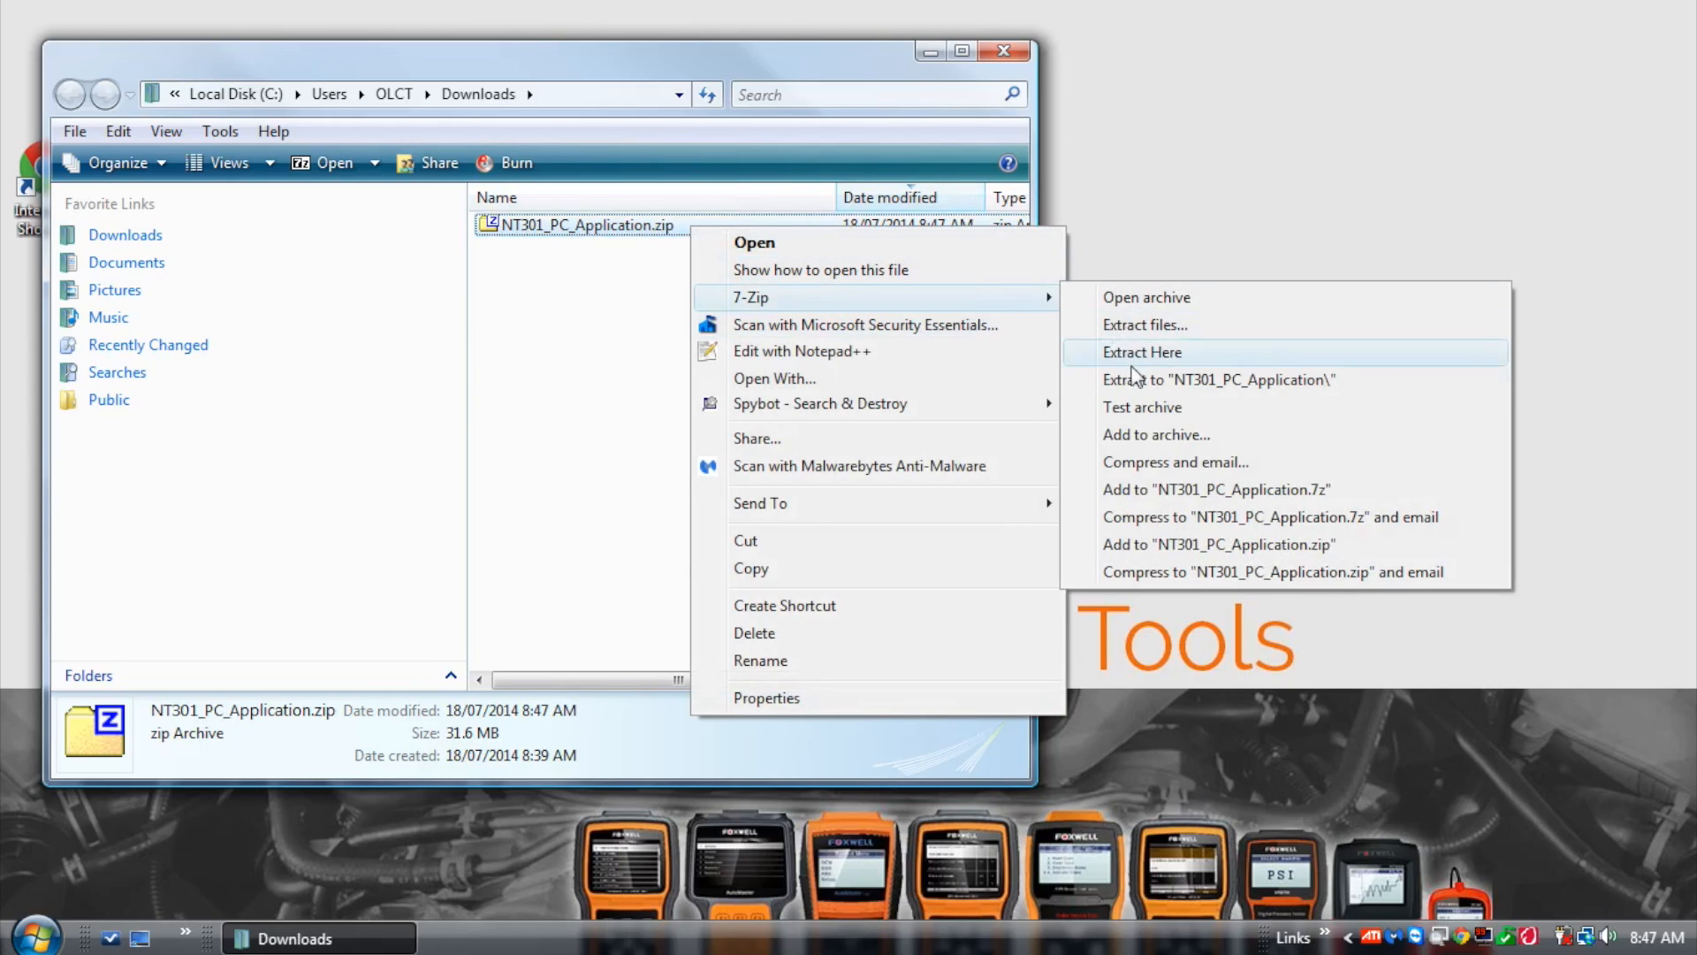
{"action": "left_click", "coordinate": [1167, 379]}
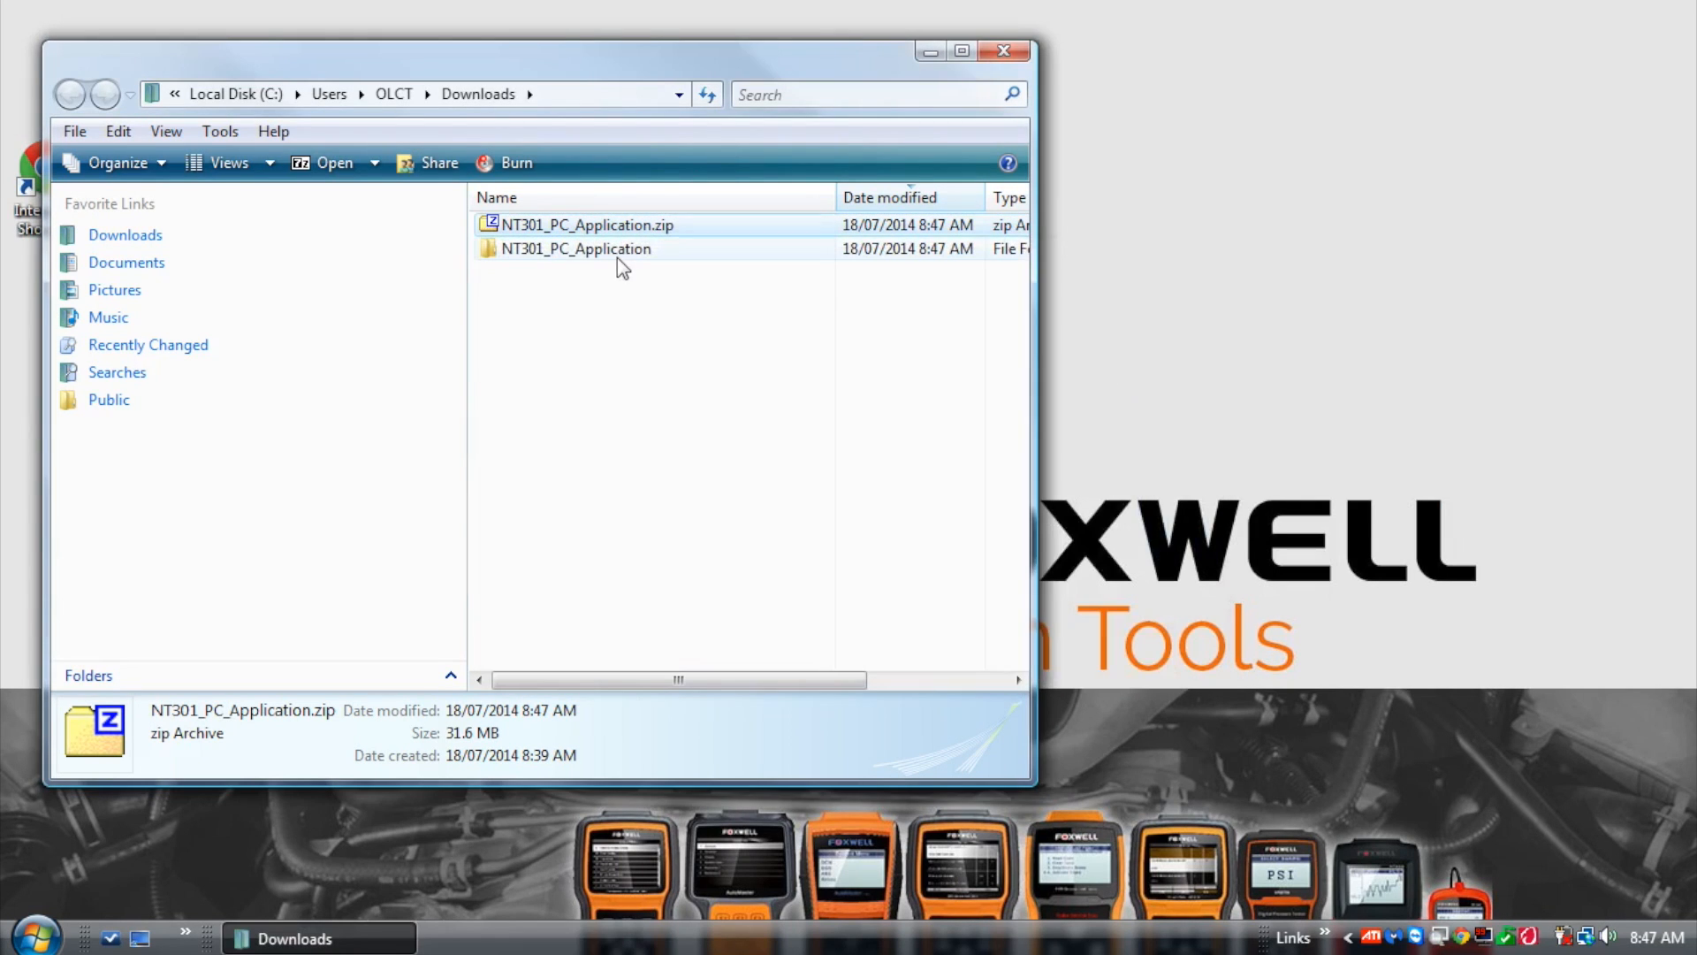
Launch NT Wonder Installer.exe from inside the extracted NT301_PC_Application folder
{"action": "double_click", "coordinate": [616, 250]}
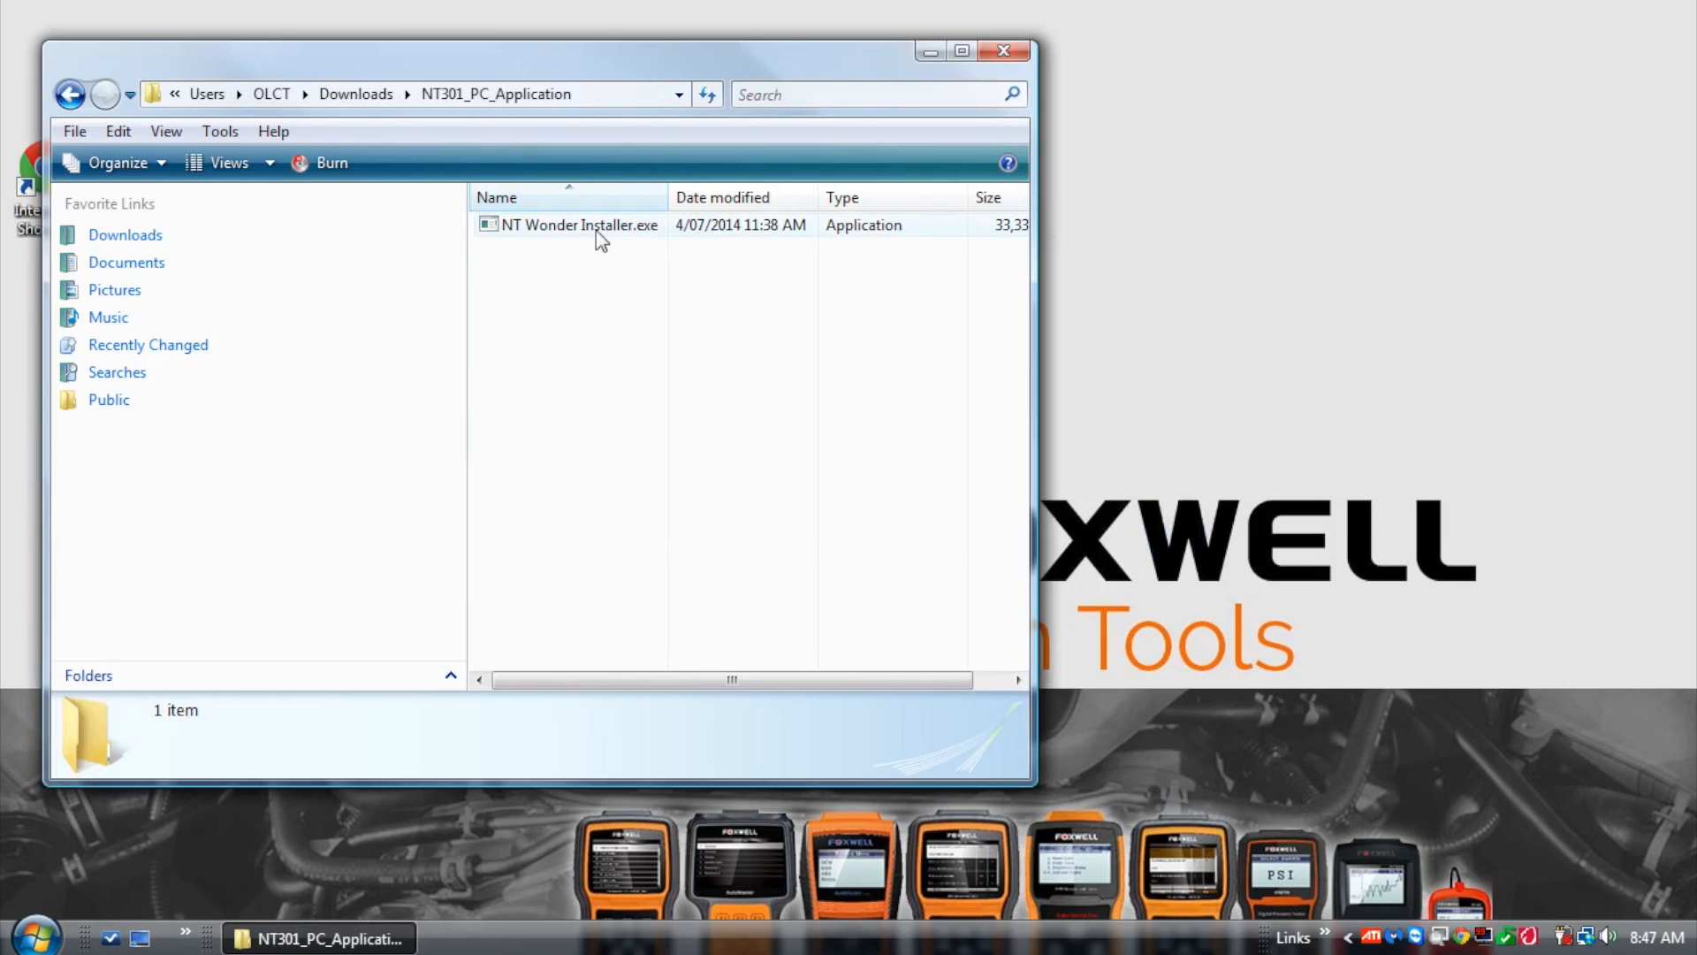
{"action": "left_click", "coordinate": [595, 229]}
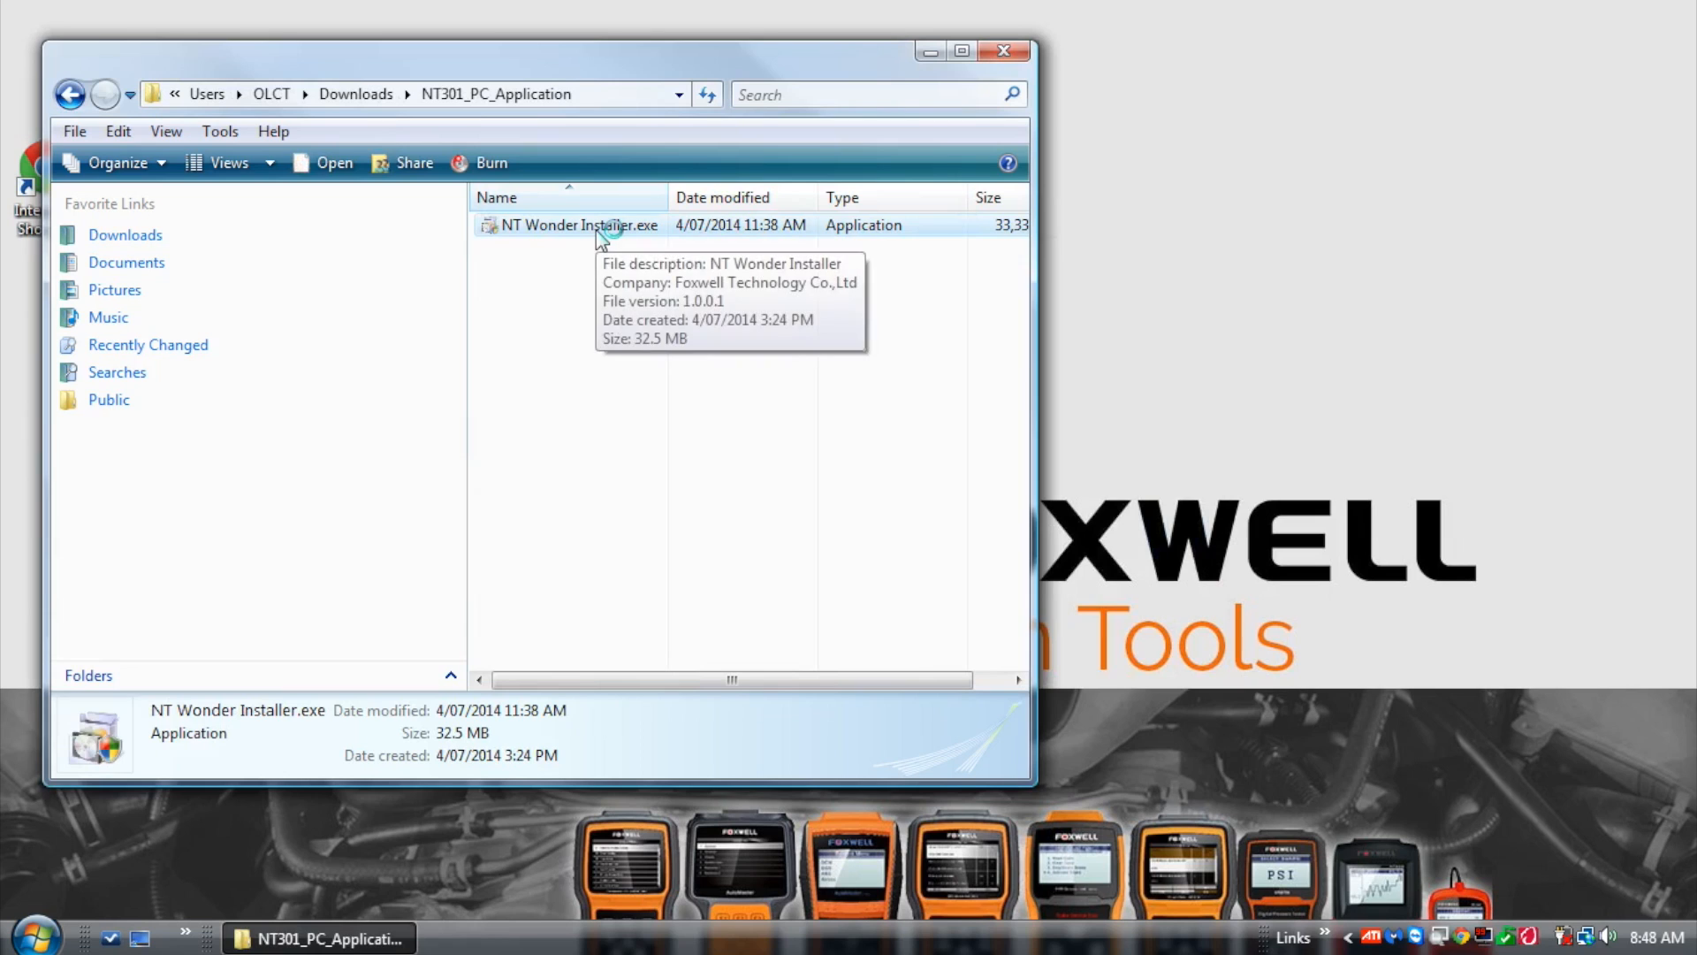
{"action": "double_click", "coordinate": [600, 236]}
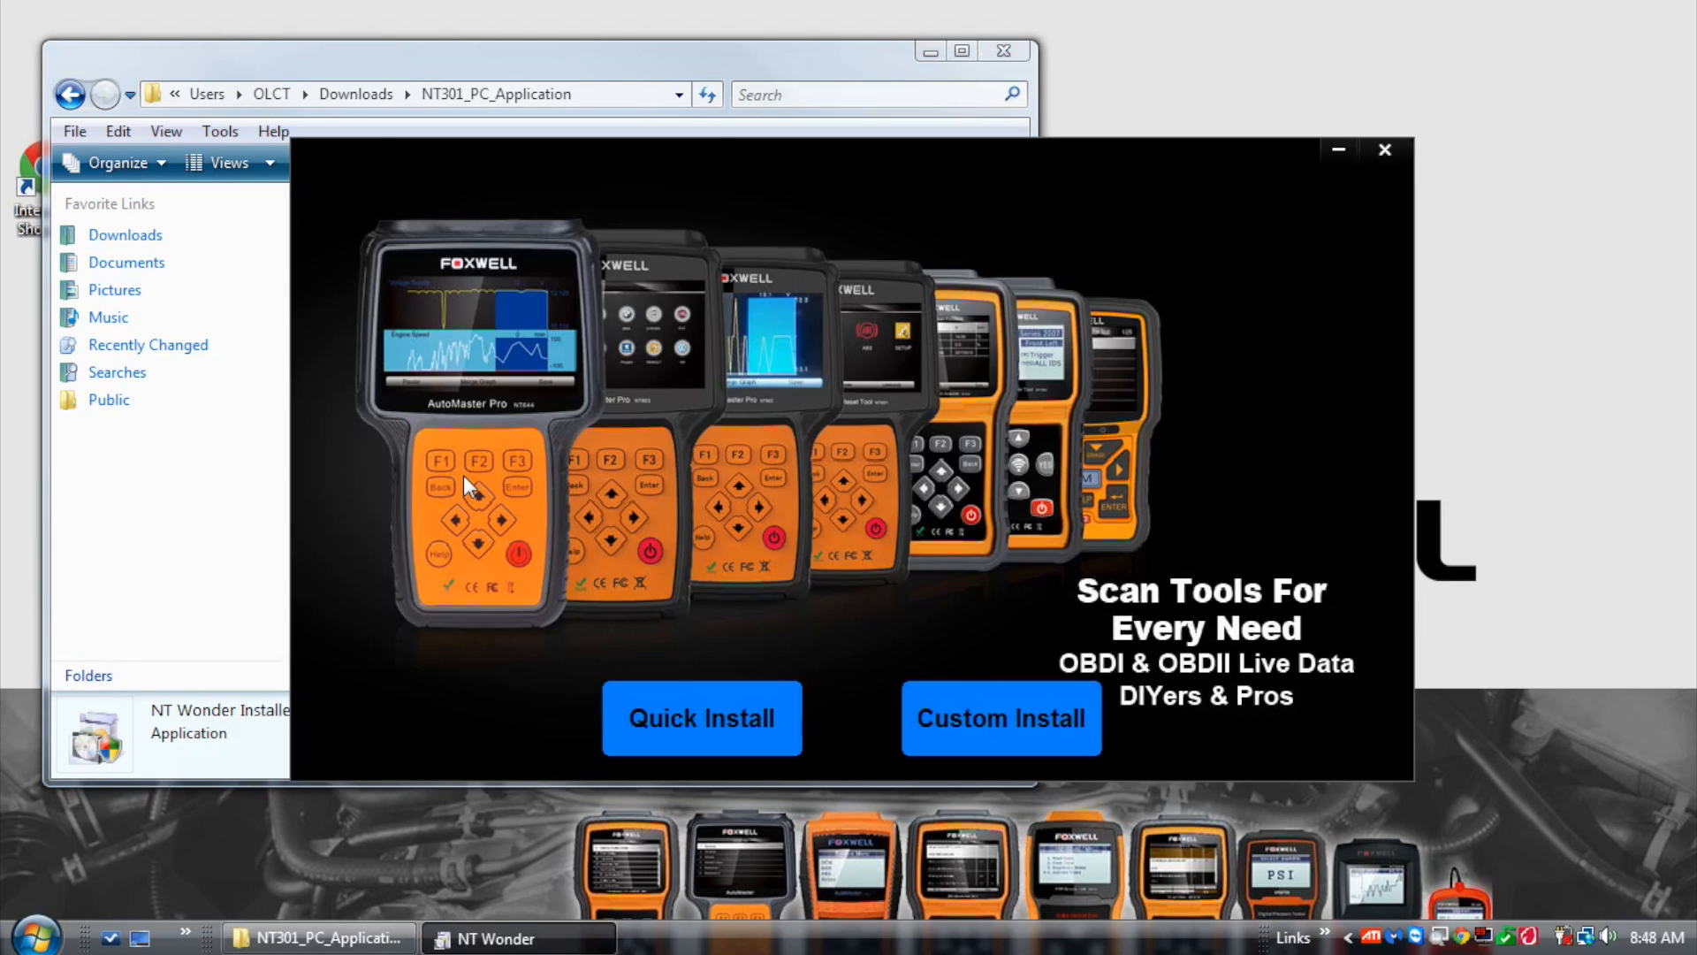
Run Quick Install to 100% and finish, leaving the USB driver setup running
{"action": "left_click", "coordinate": [763, 720]}
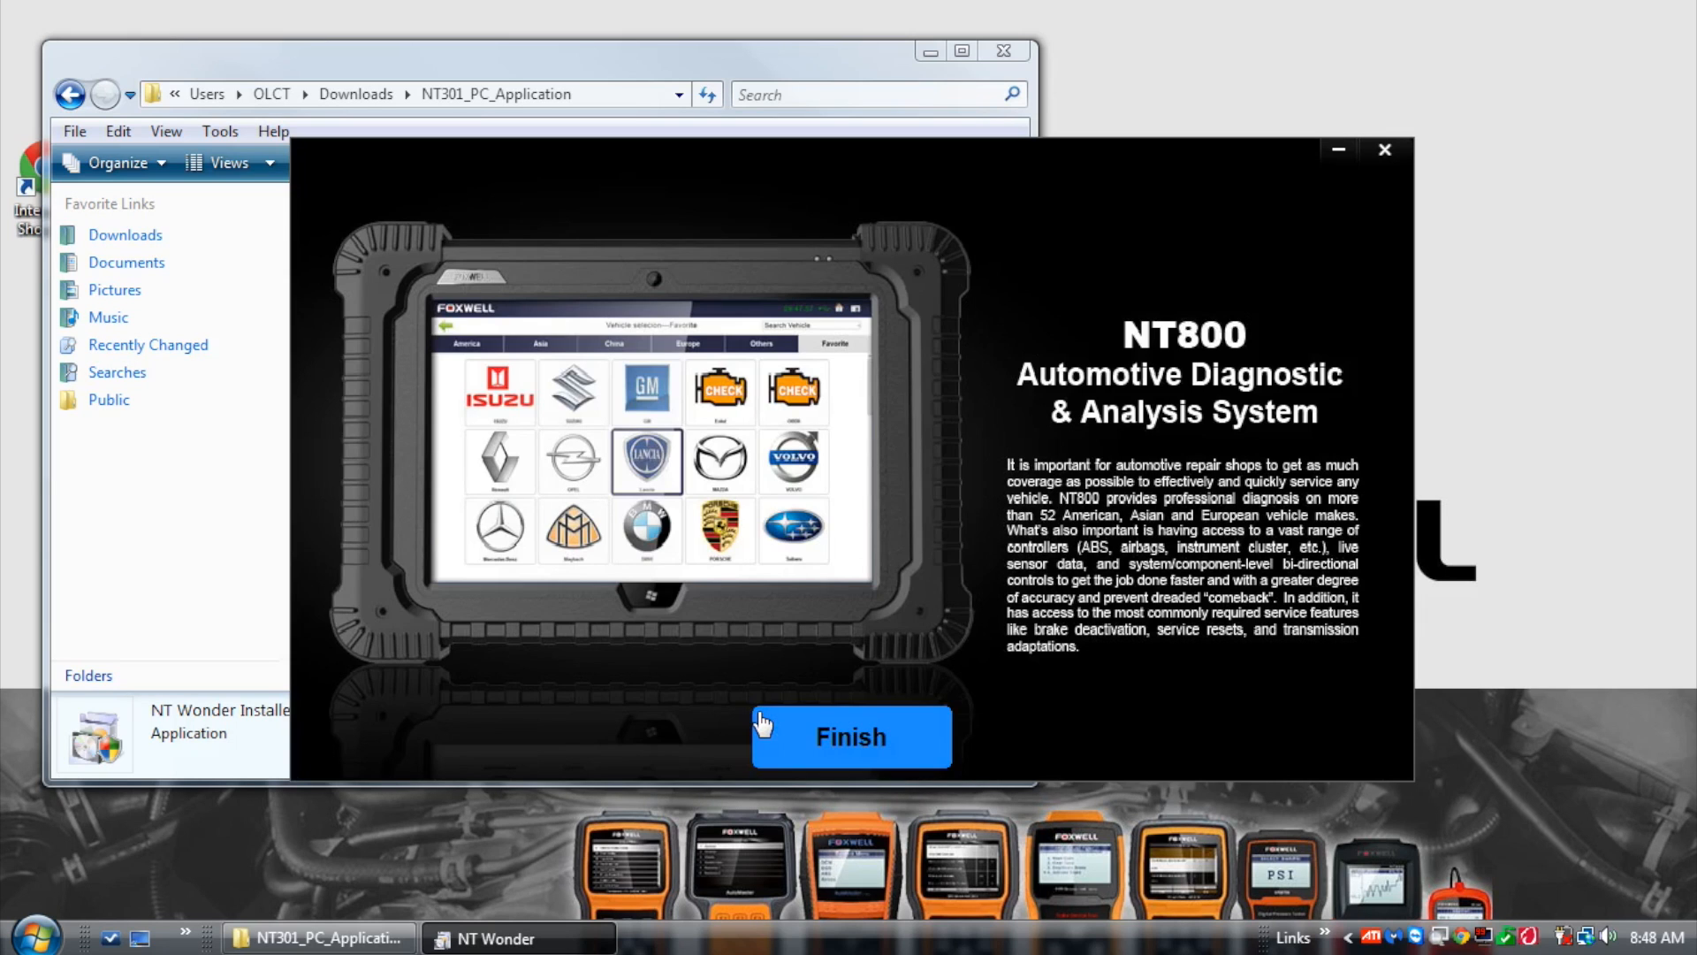
{"action": "left_click", "coordinate": [839, 739]}
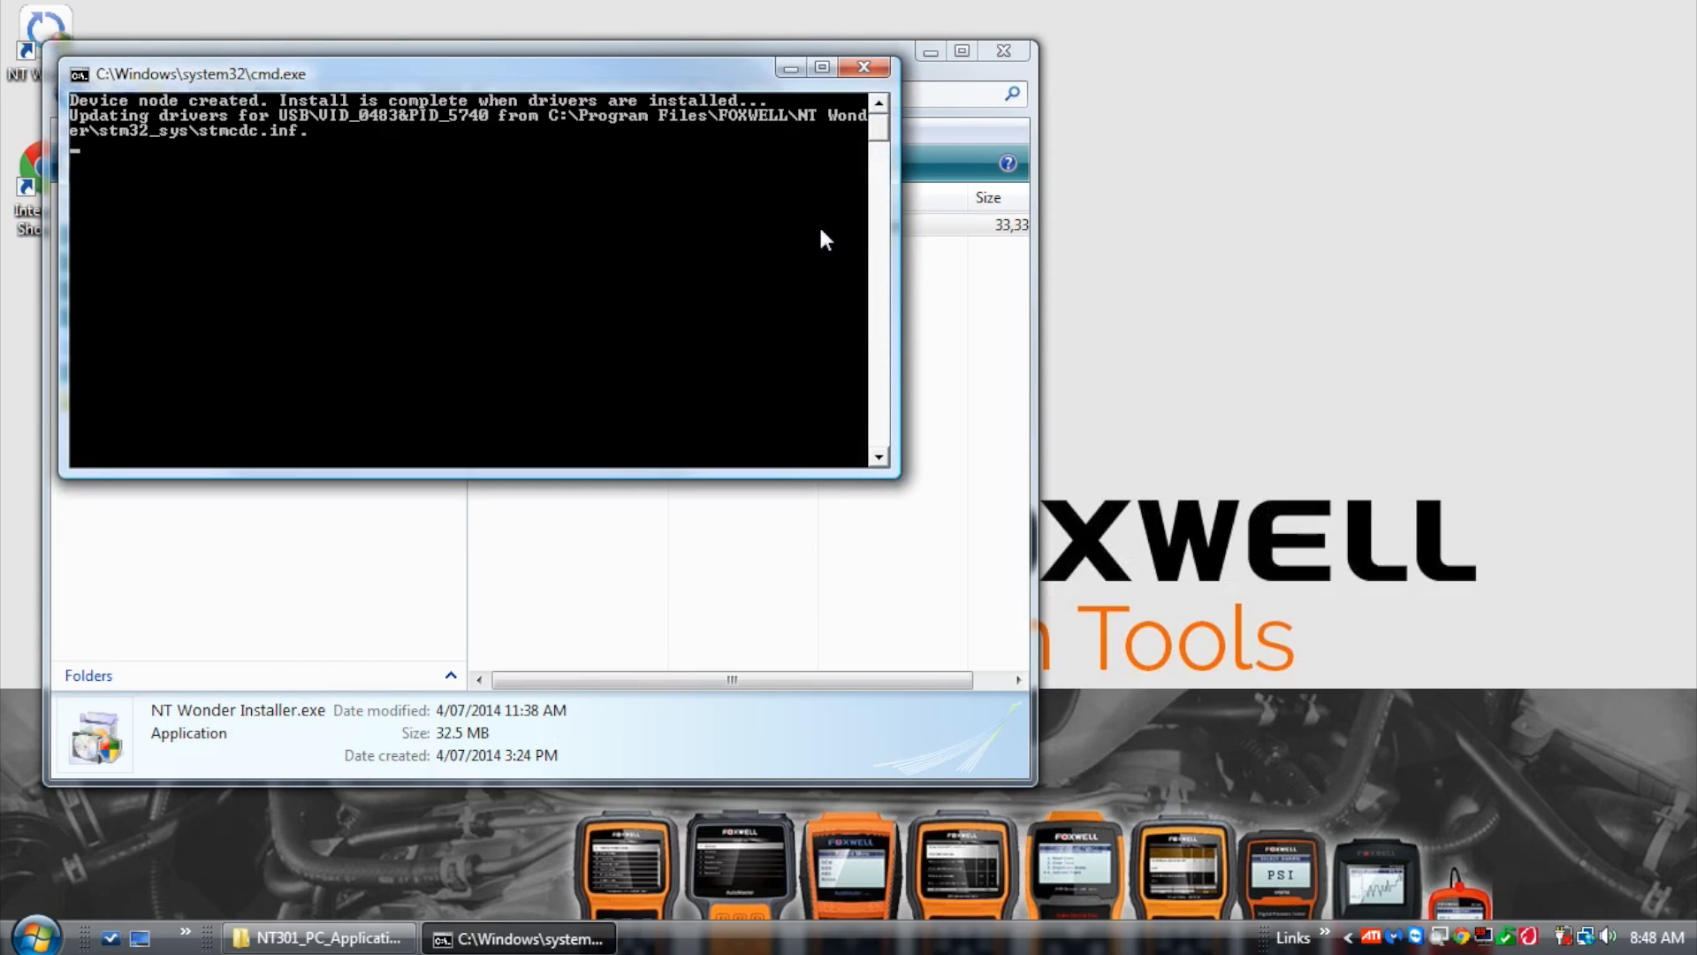
Close the cmd.exe driver console and the NT301_PC_Application Explorer window to show the desktop
{"action": "left_click", "coordinate": [866, 63]}
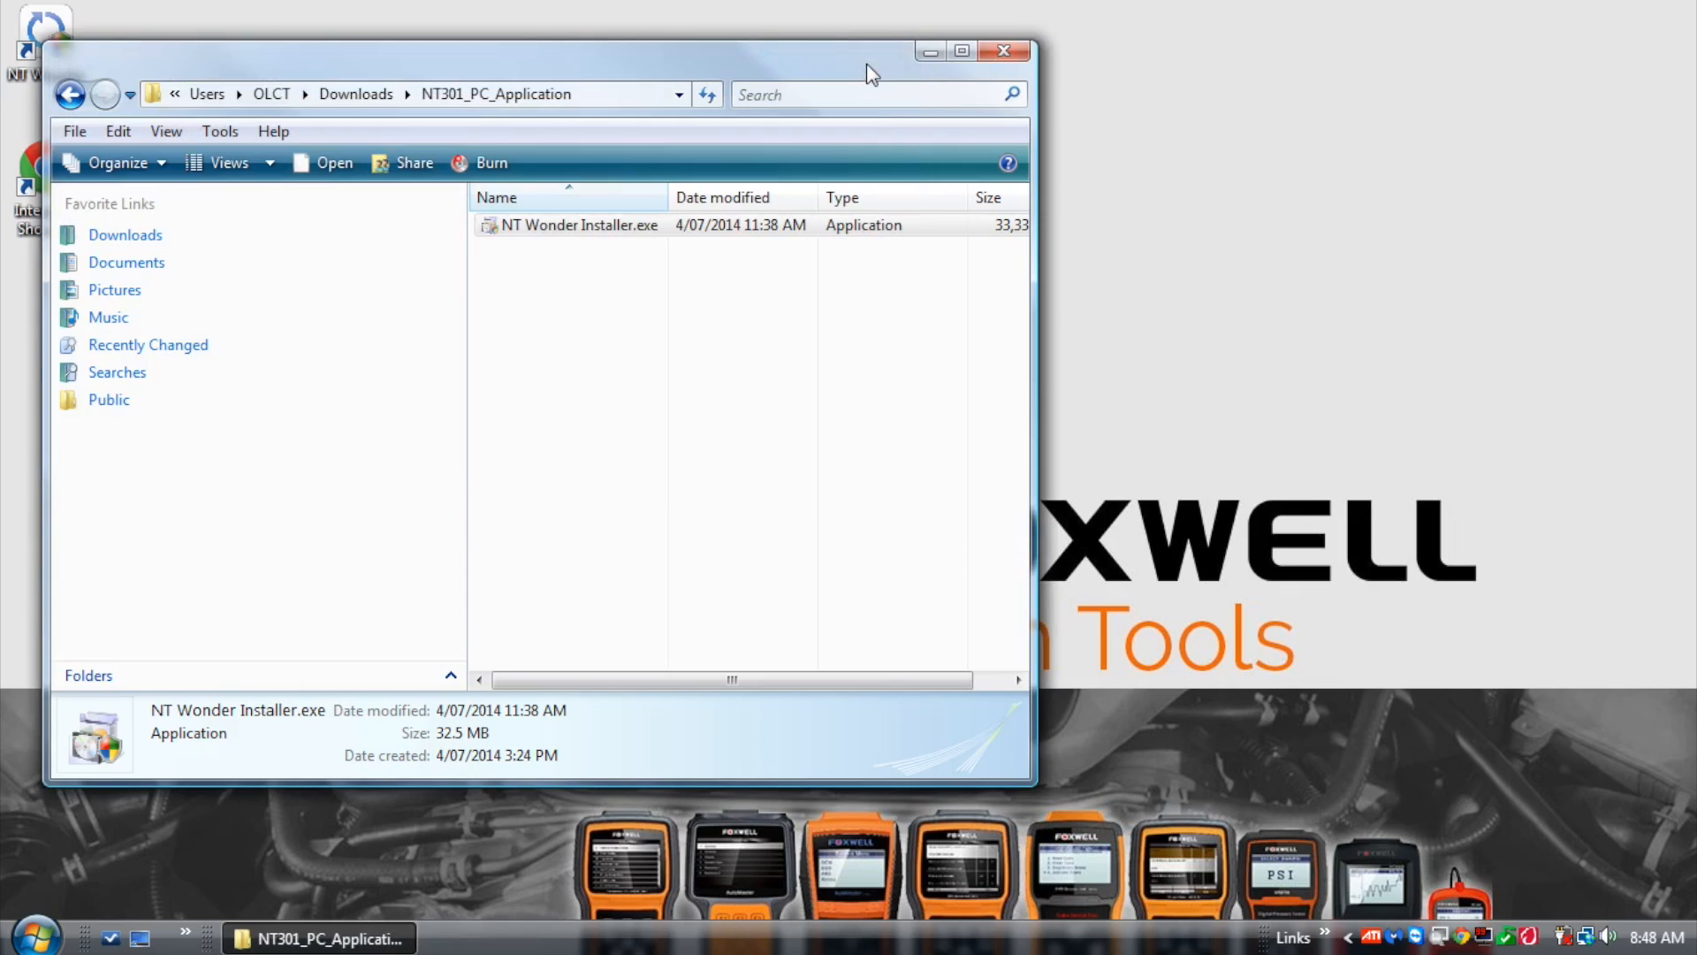
{"action": "left_click", "coordinate": [1003, 53]}
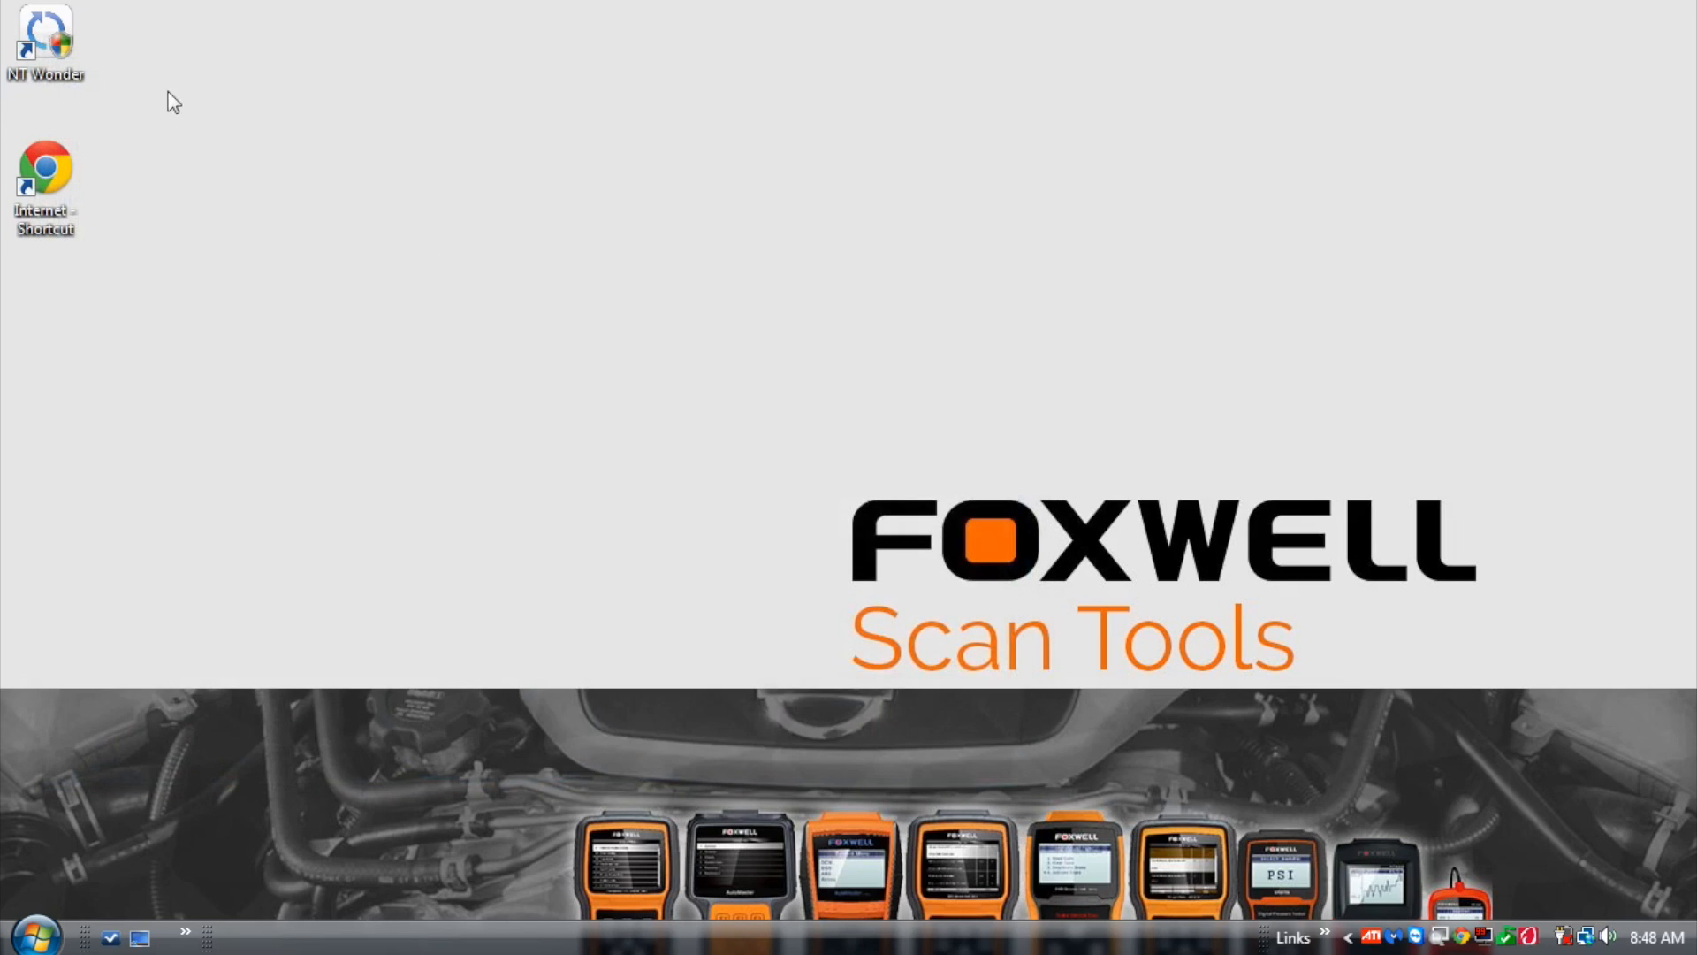
Launch NT Wonder from its new desktop shortcut
{"action": "double_click", "coordinate": [58, 40]}
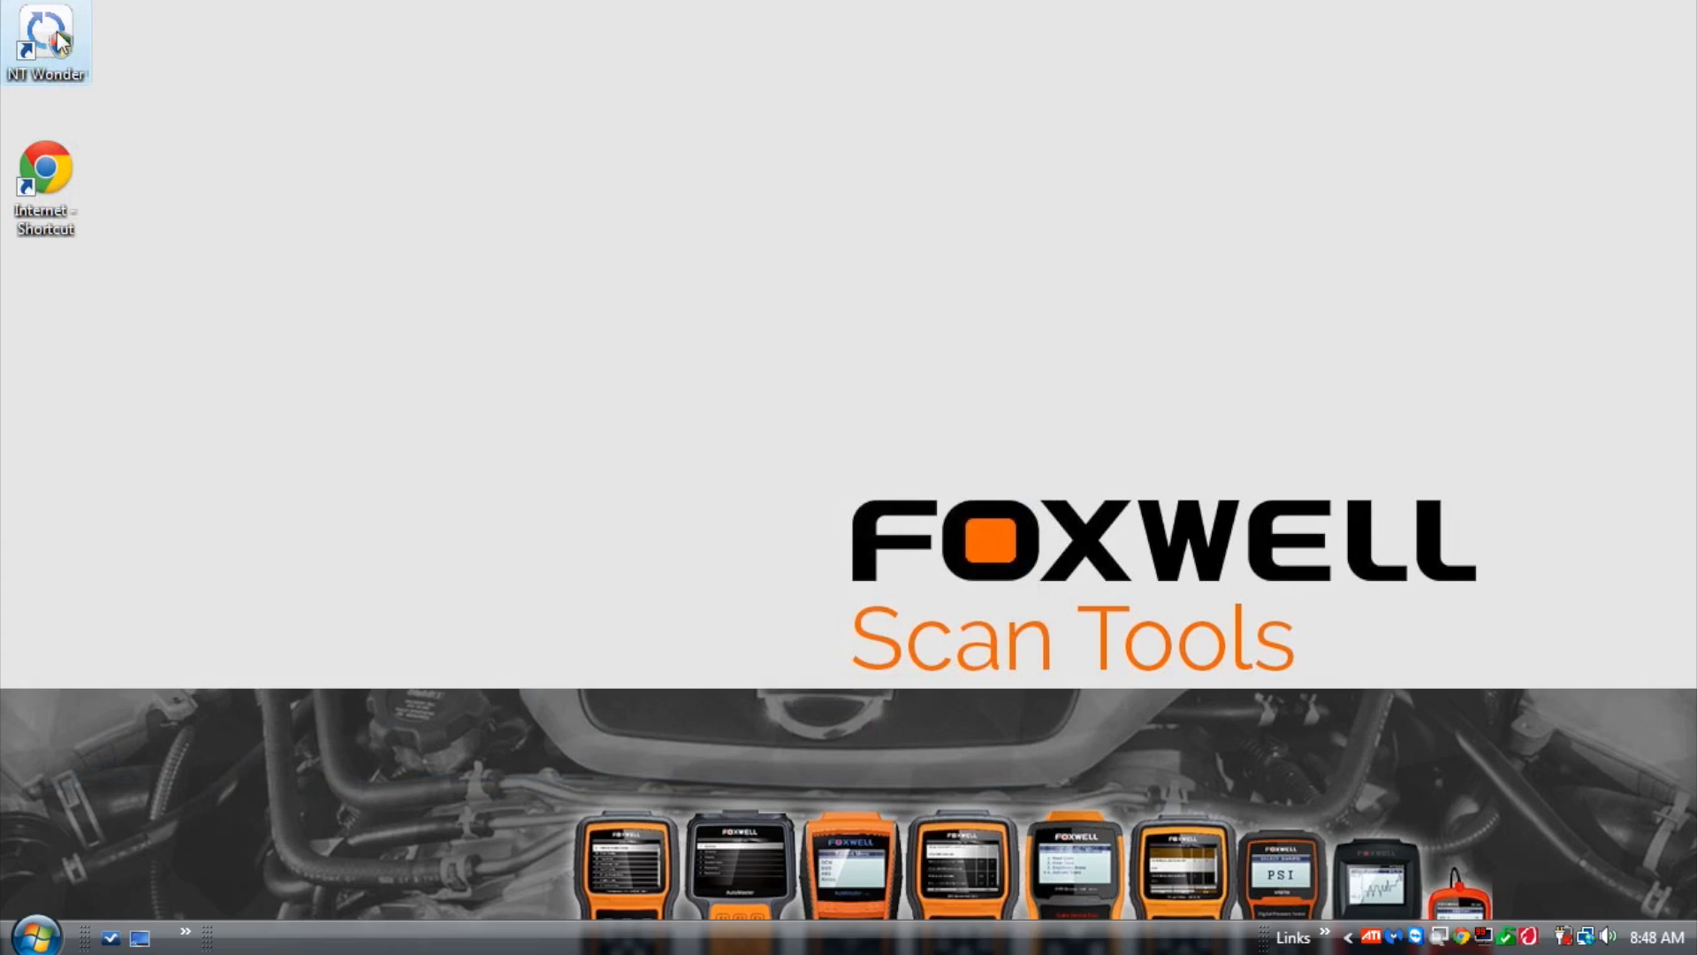